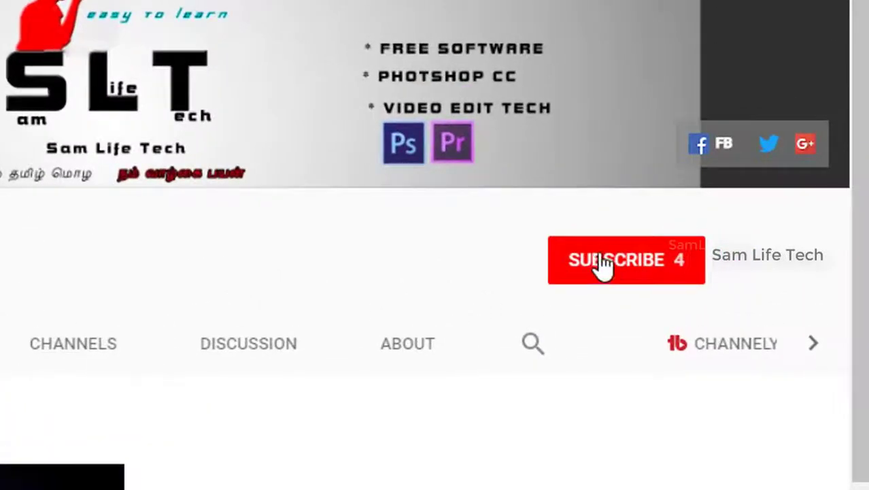
left_click(602, 265)
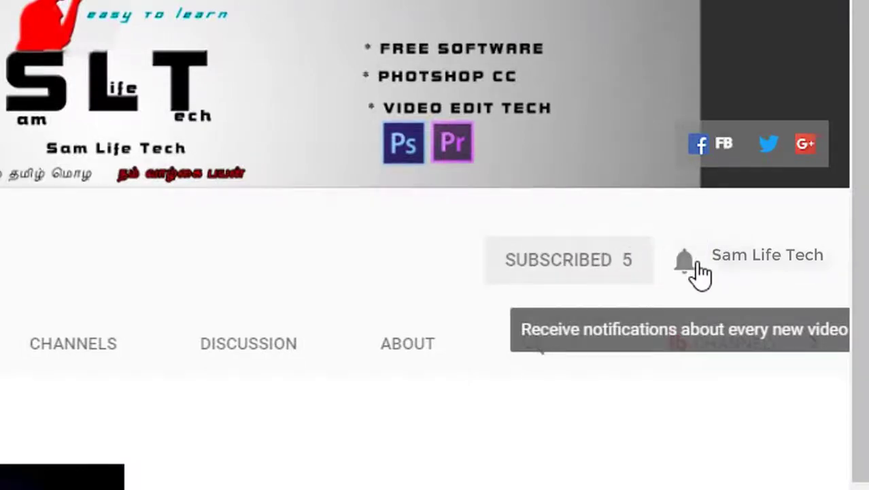
left_click(684, 262)
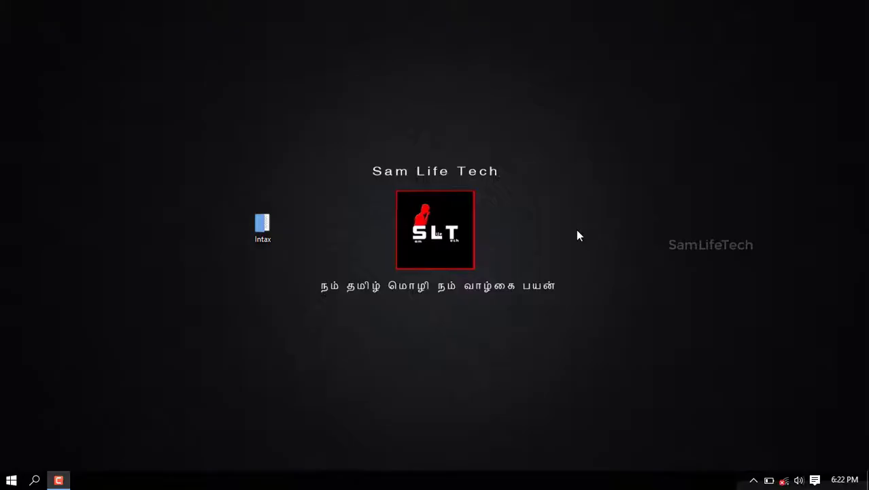
- Check the size of the Intax folder on the desktop in its properties, and close them
left_click(264, 228)
right_click(265, 228)
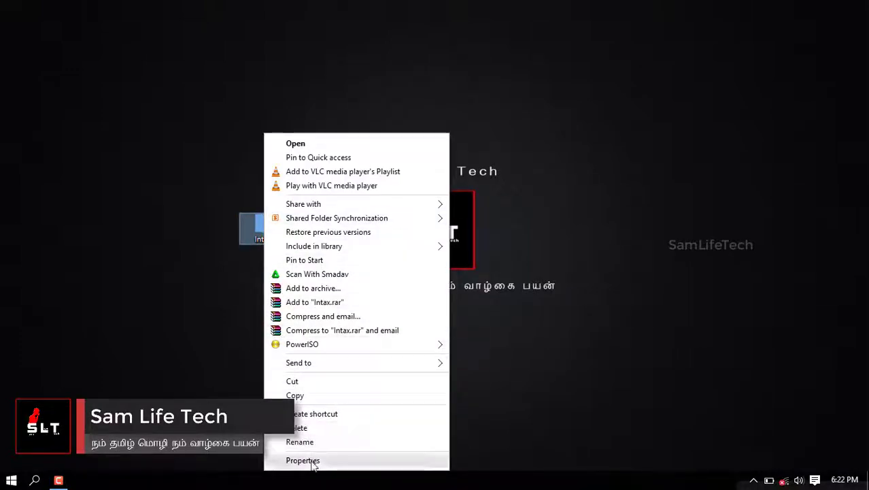
left_click(312, 461)
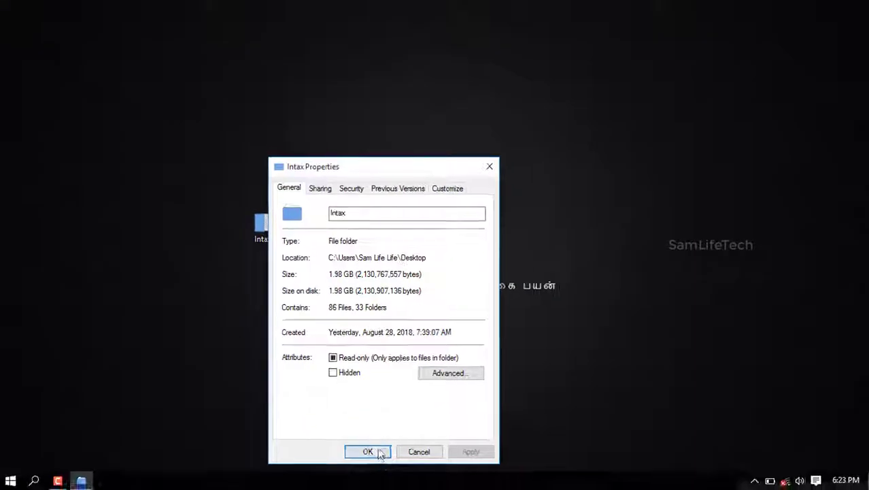
left_click(367, 451)
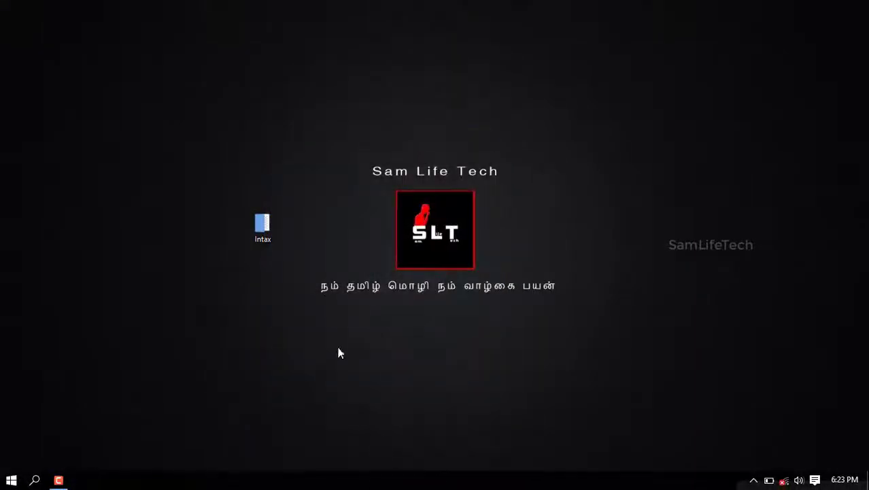
- Start adding the Intax folder to a WinRAR archive, with the solid archive option enabled and the Best compression method
right_click(271, 222)
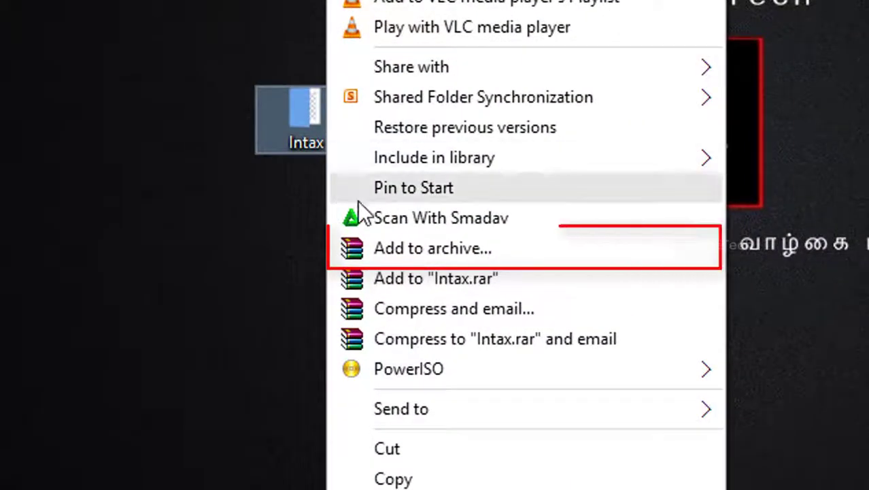
left_click(529, 248)
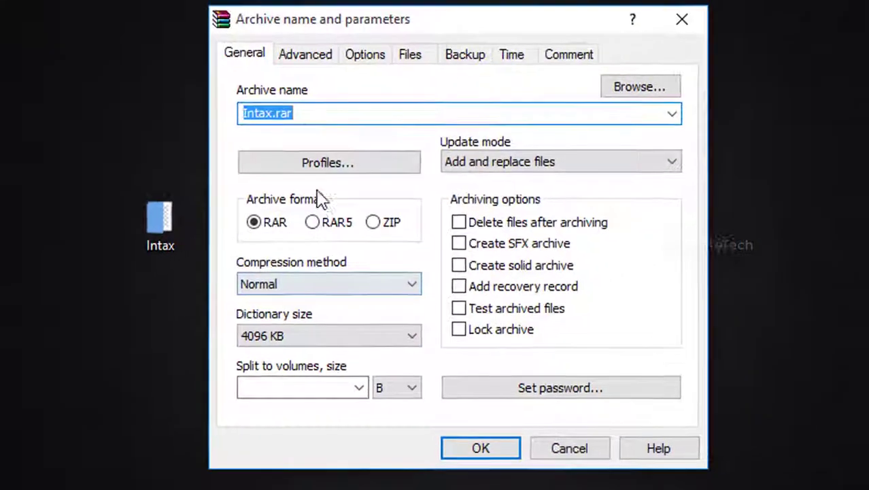
left_click(397, 16)
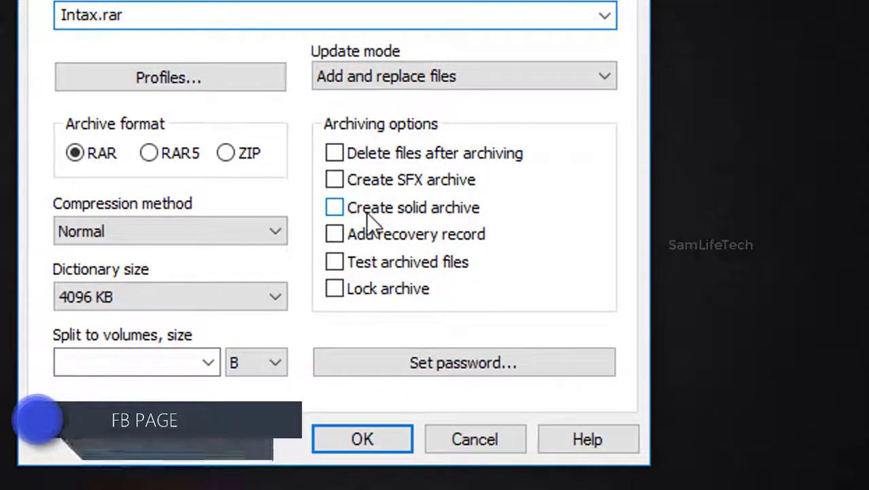
left_click(366, 210)
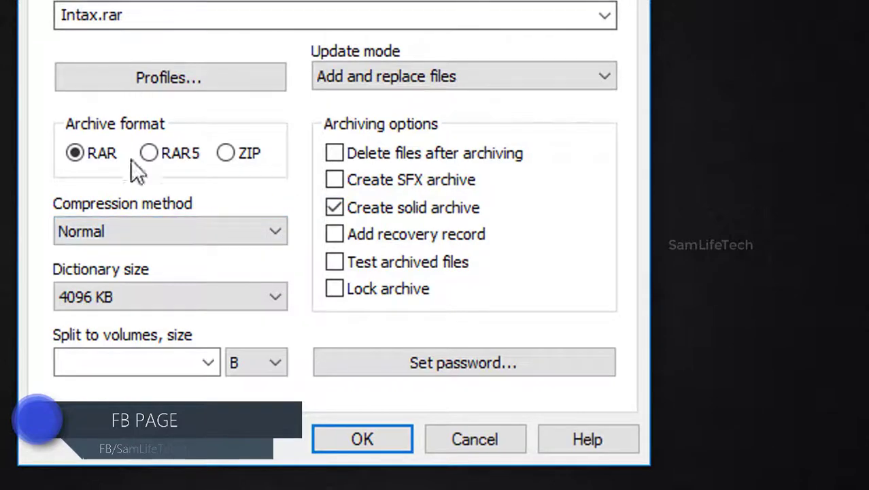
left_click(119, 236)
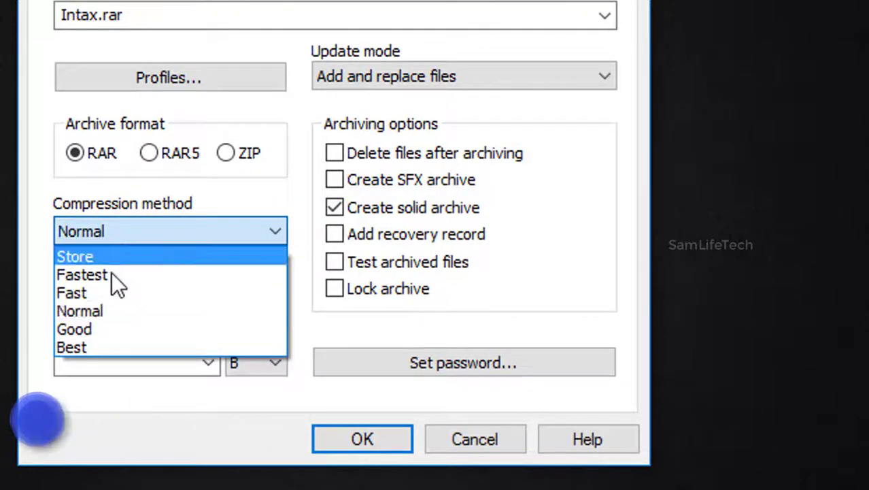
left_click(75, 348)
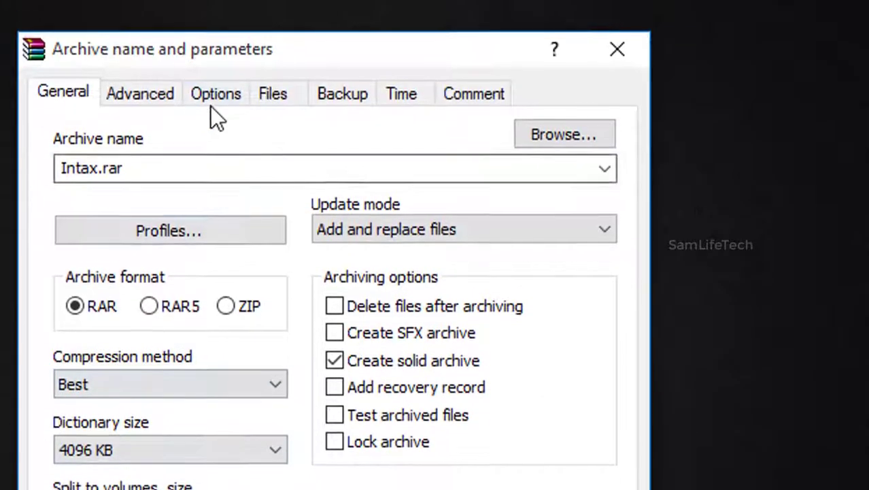
- In the advanced compression parameters, set text compression to Auto with 128 MB of memory to use
left_click(153, 98)
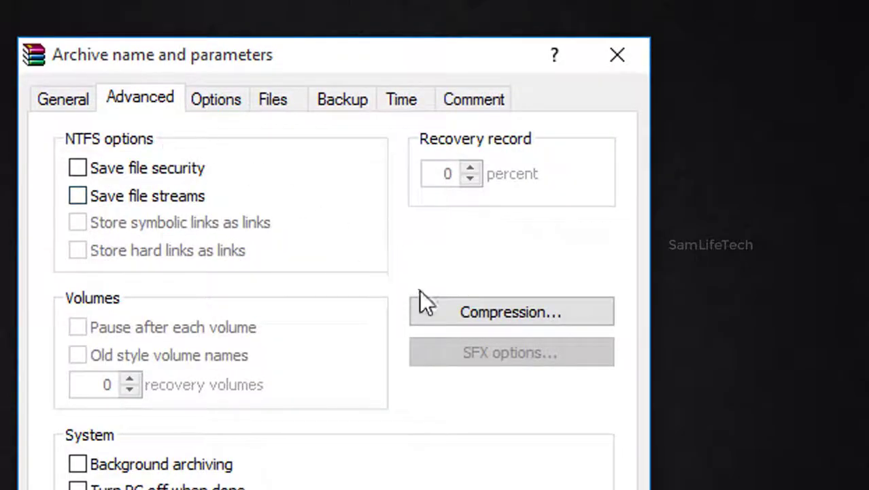
left_click(497, 317)
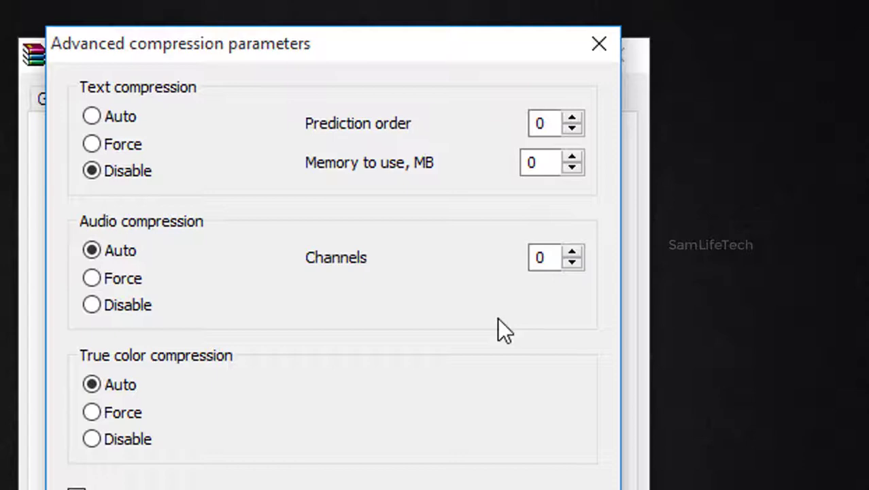
left_click(100, 117)
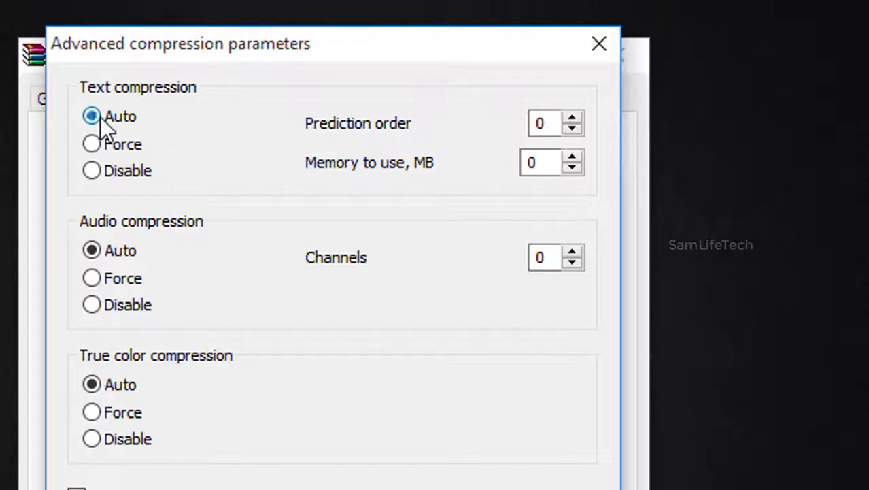
left_click(573, 157)
left_click(573, 157)
left_click(572, 157)
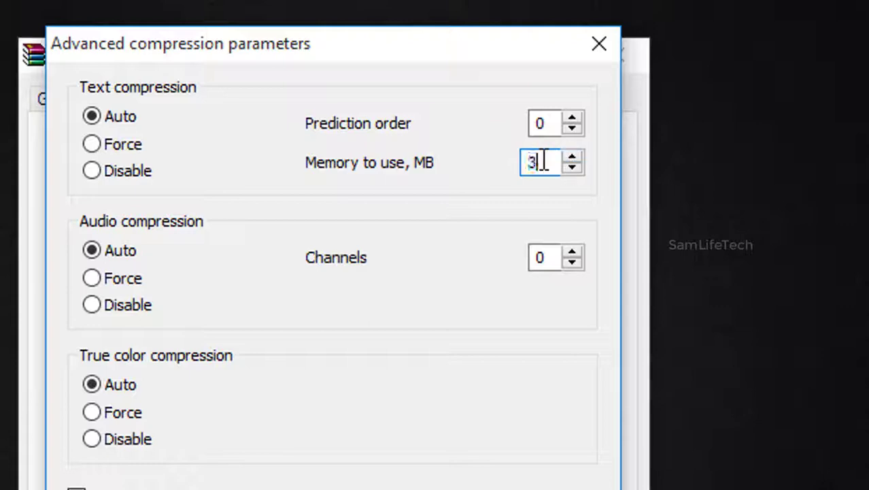
left_click_drag(544, 162, 515, 162)
left_click(537, 164)
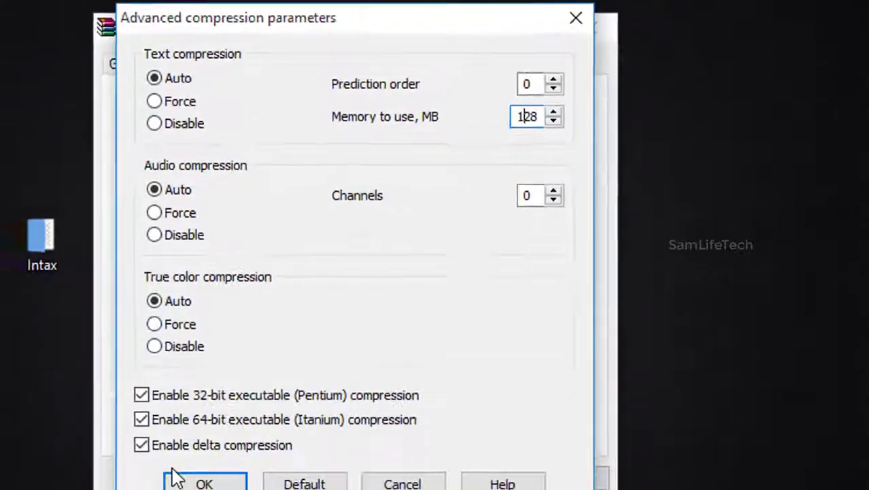
left_click(220, 450)
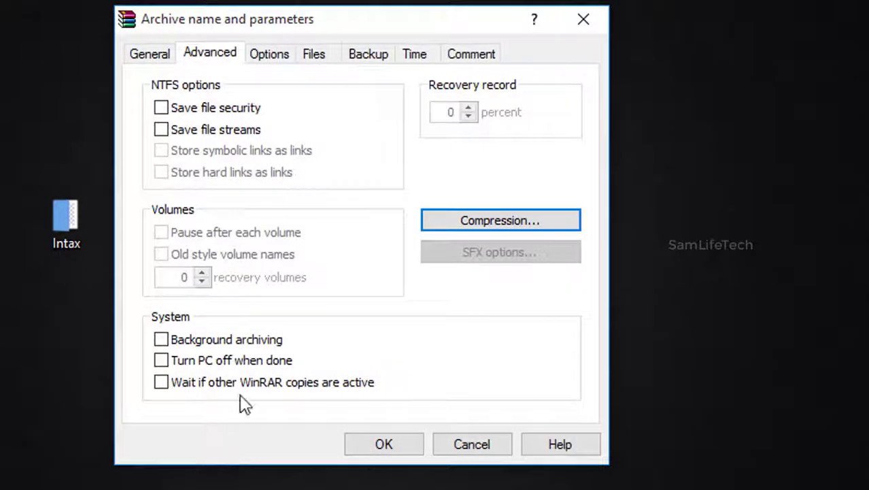
- Name the archive 200MB.rar and create it with the chosen settings
left_click(155, 58)
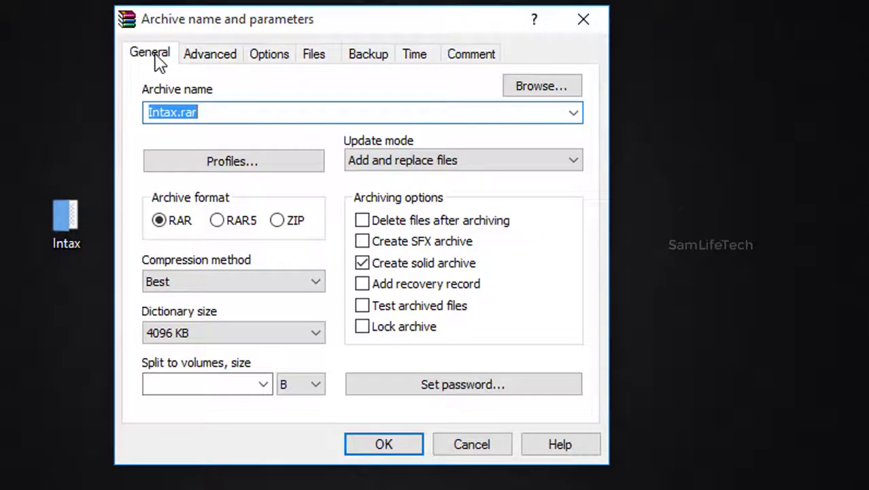
left_click_drag(178, 113, 148, 129)
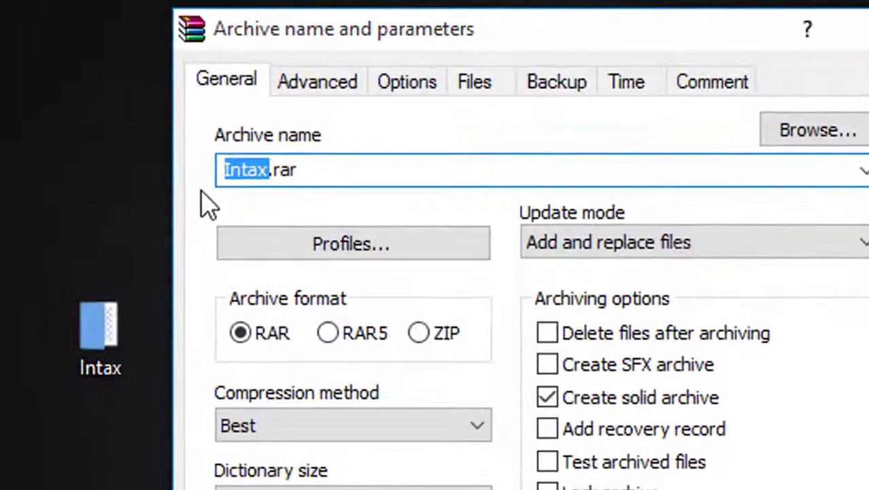
type("200")
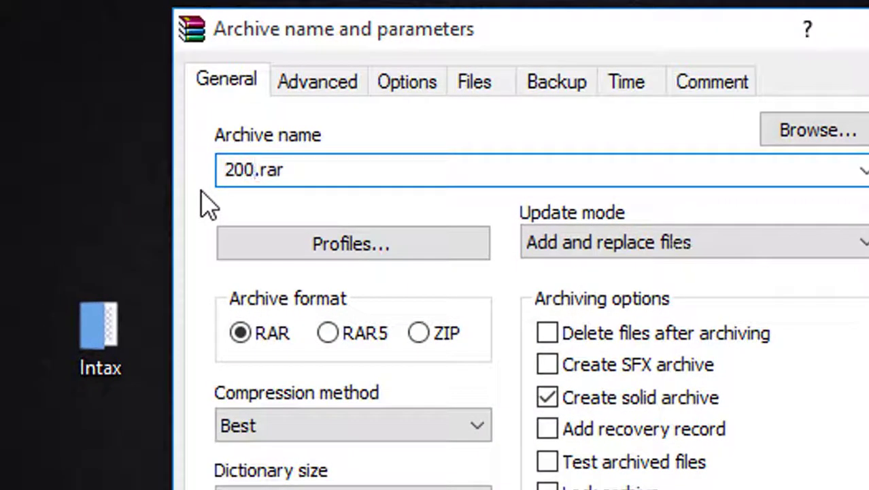
type(" MB")
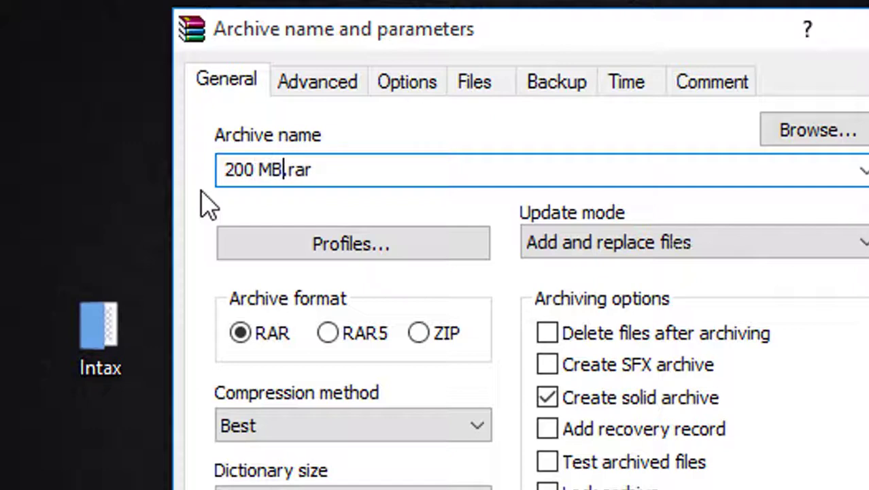
key("BackSpace")
key("BackSpace")
key("BackSpace")
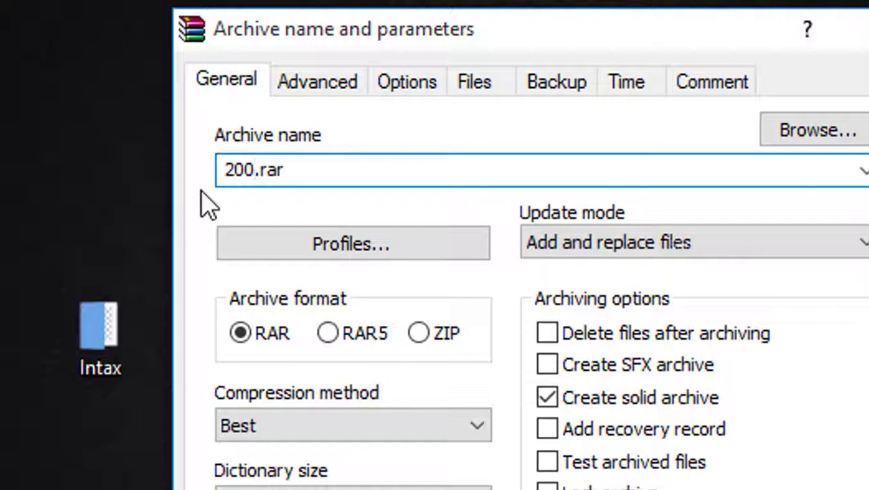
type("MB")
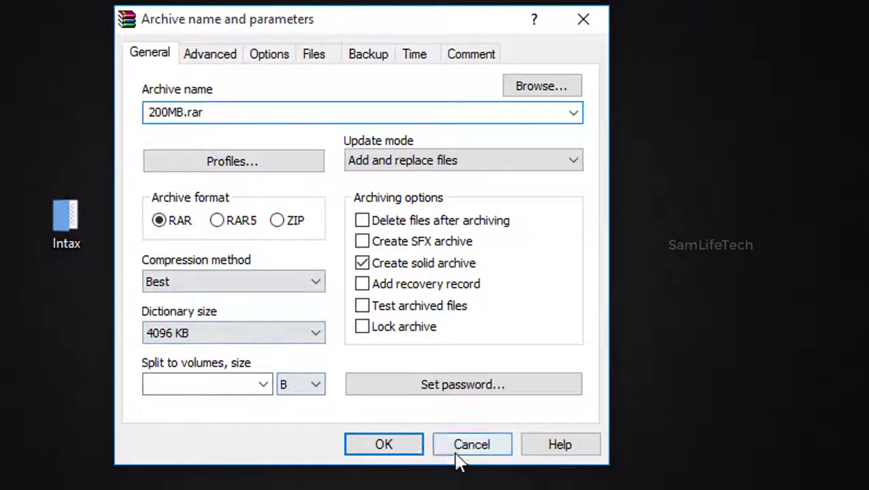
left_click(418, 476)
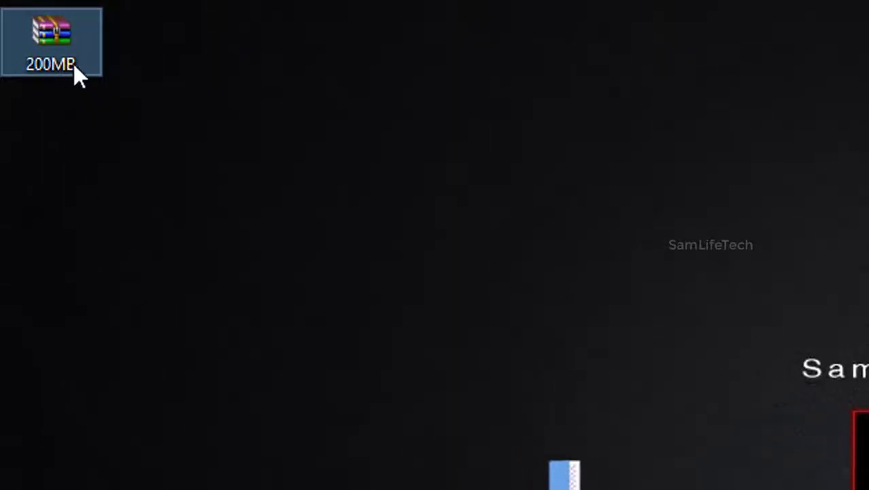
- Show the properties of the 200MB archive and the Intax folder side by side and compare their sizes
right_click(45, 67)
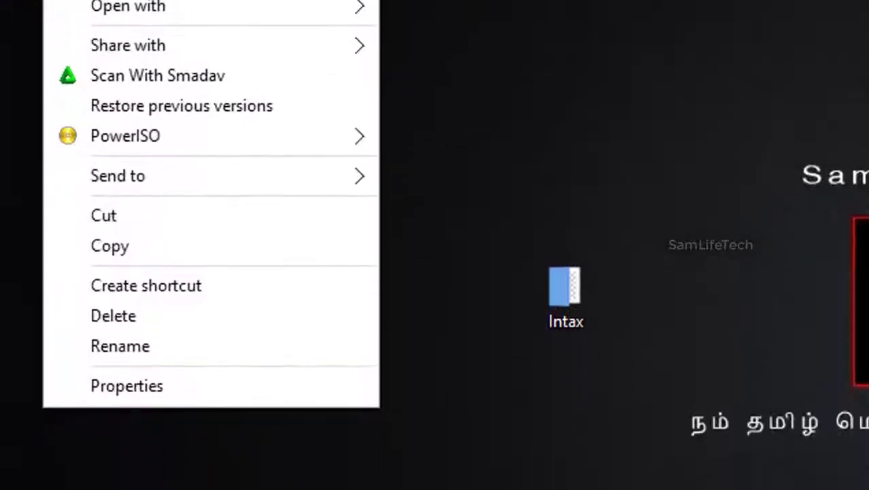
left_click(207, 385)
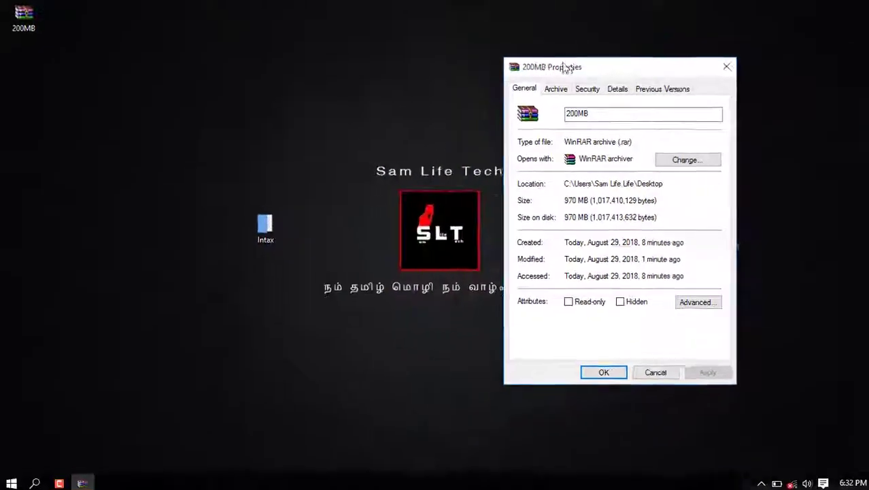
left_click_drag(566, 68, 664, 67)
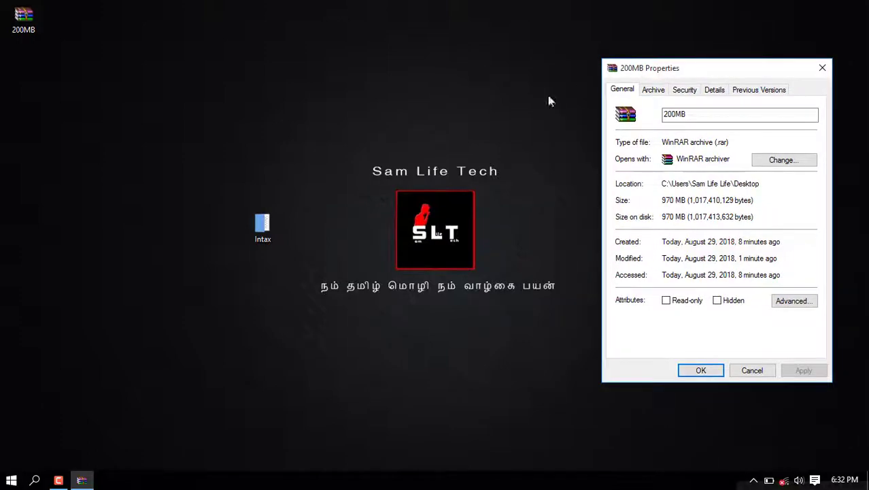
right_click(240, 232)
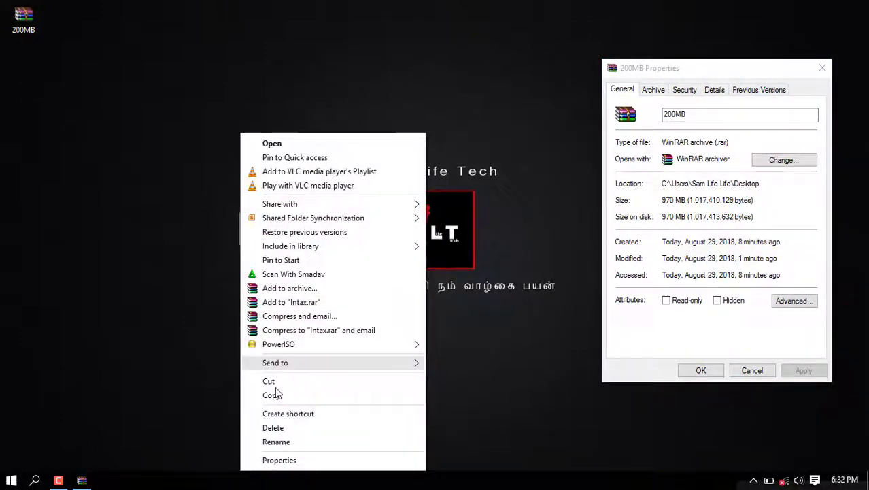
left_click(287, 460)
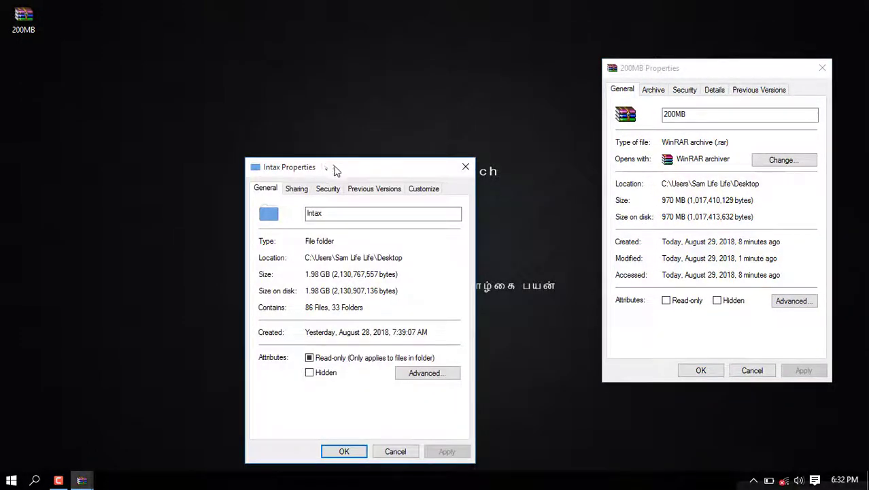
left_click_drag(333, 165, 232, 99)
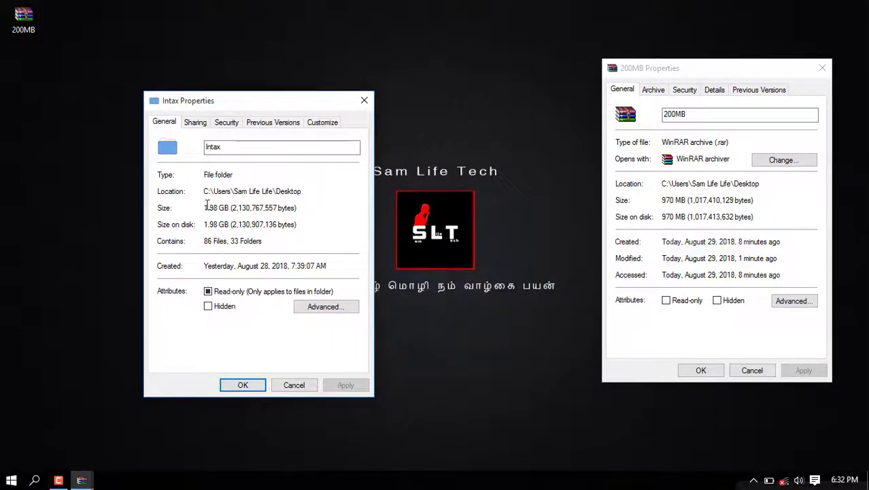
left_click_drag(205, 207, 230, 207)
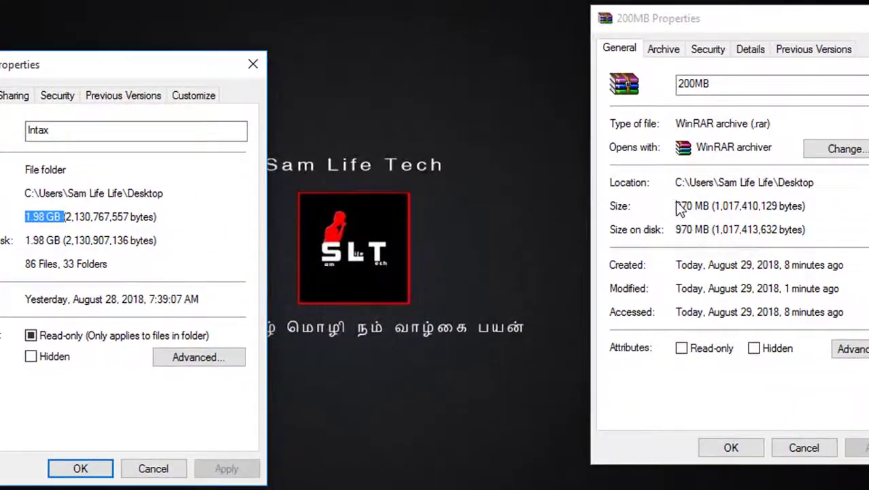
left_click_drag(677, 205, 692, 211)
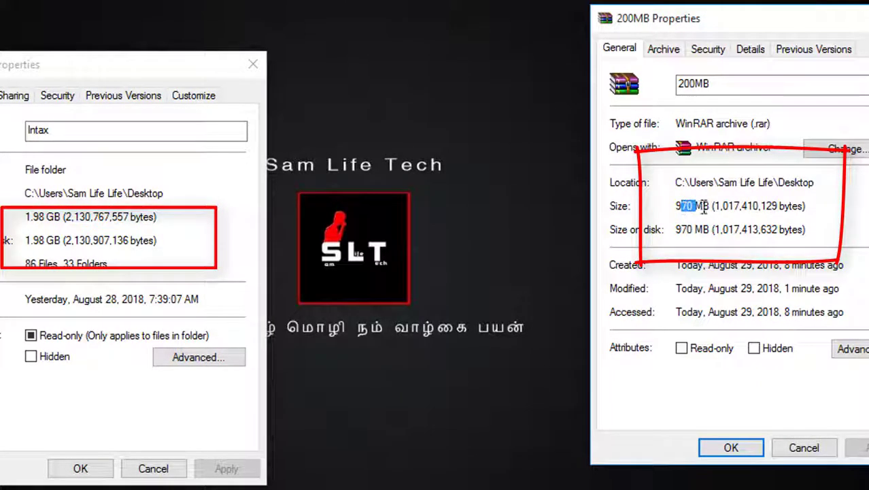
- Examine the 200MB archive's security and archive details, and close its properties
left_click(706, 50)
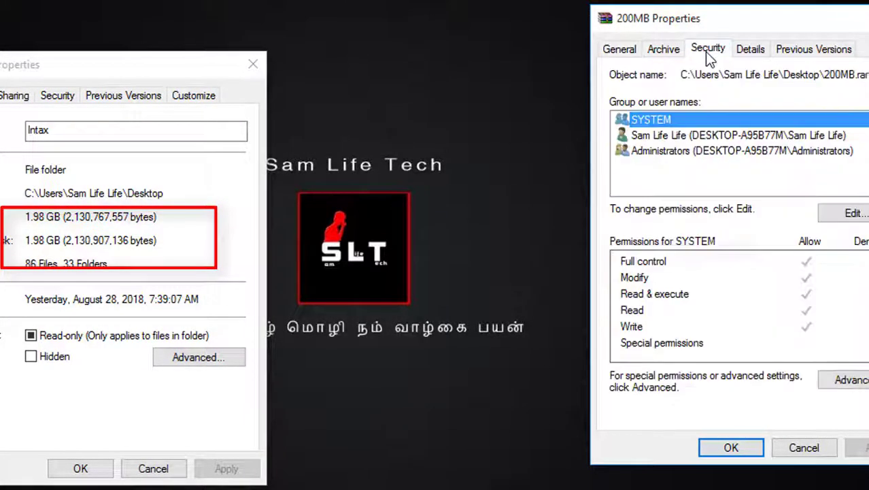
left_click(648, 50)
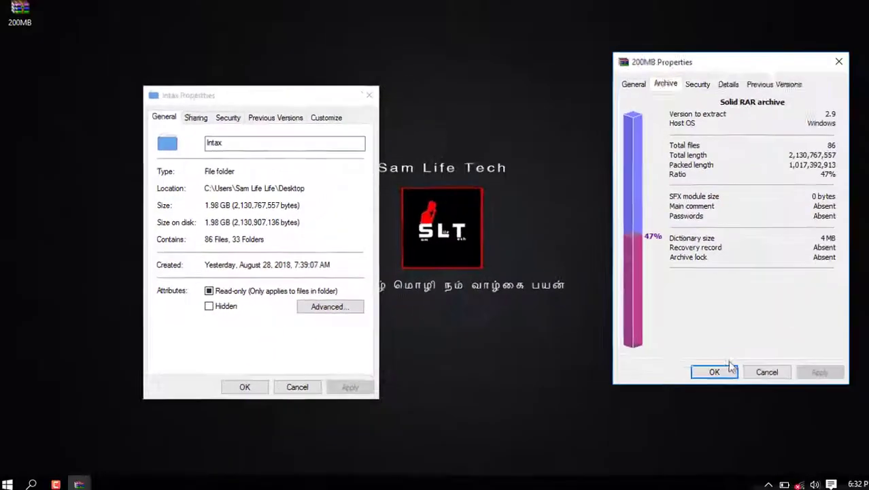
left_click(718, 371)
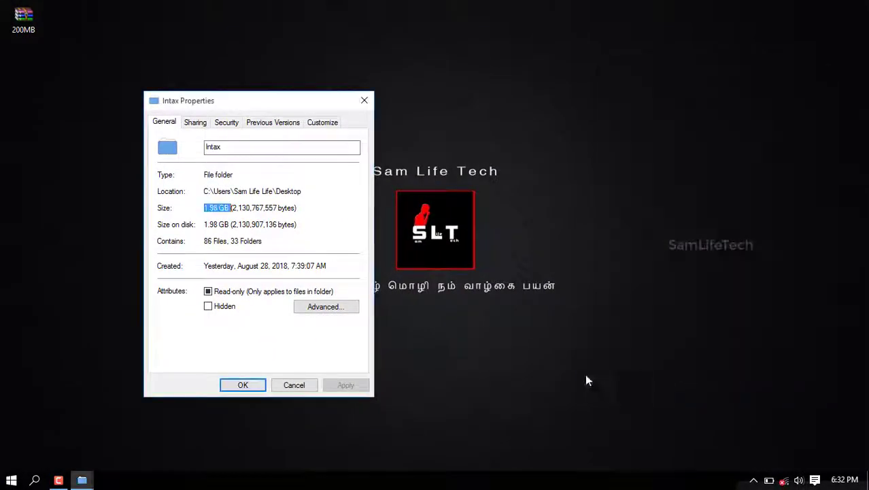
- Close the Intax folder's properties, browse the folder down to the inner Intex_Cloud_Cube_V08_Indian_SER folder, and close the window
left_click(243, 385)
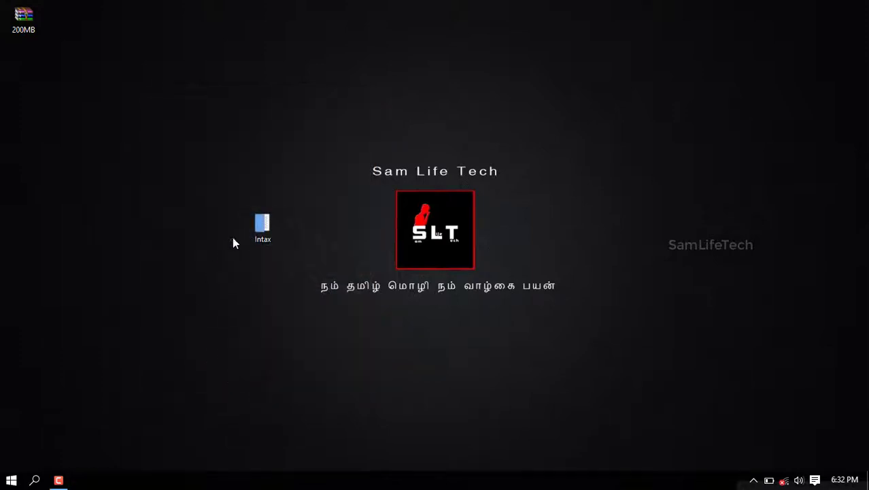
double_click(275, 223)
double_click(218, 160)
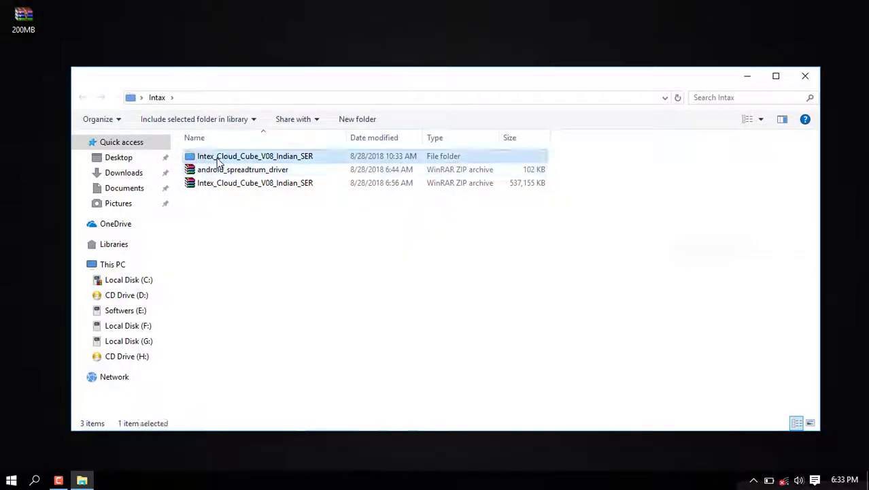
double_click(217, 160)
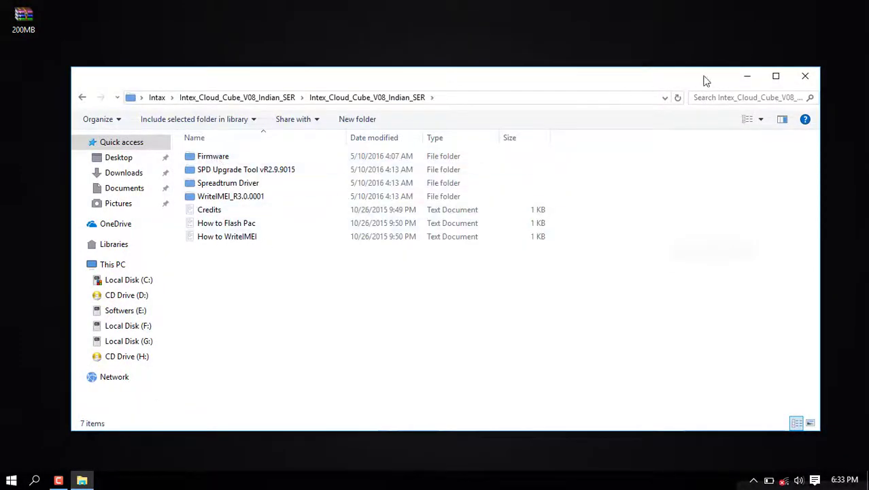
left_click(805, 75)
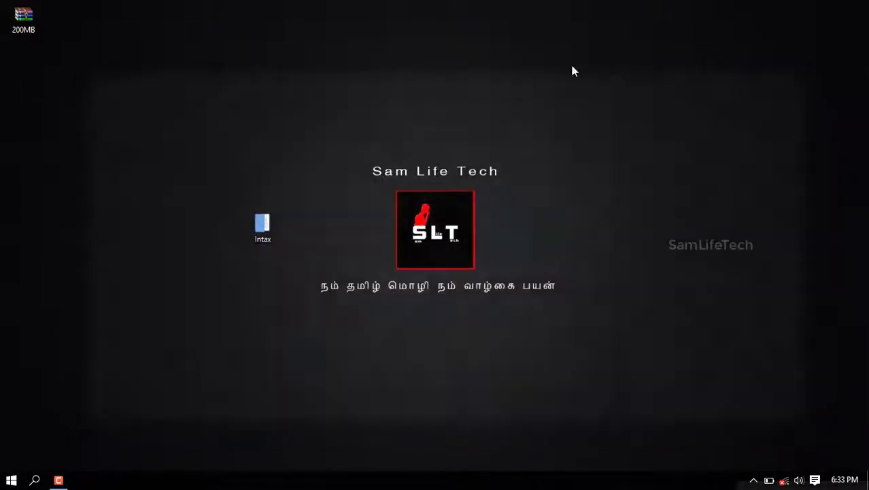
- Open the 200MB archive, browse its contents down to the inner Intex_Cloud_Cube_V08_Indian_SER folder, and close the archive
double_click(24, 20)
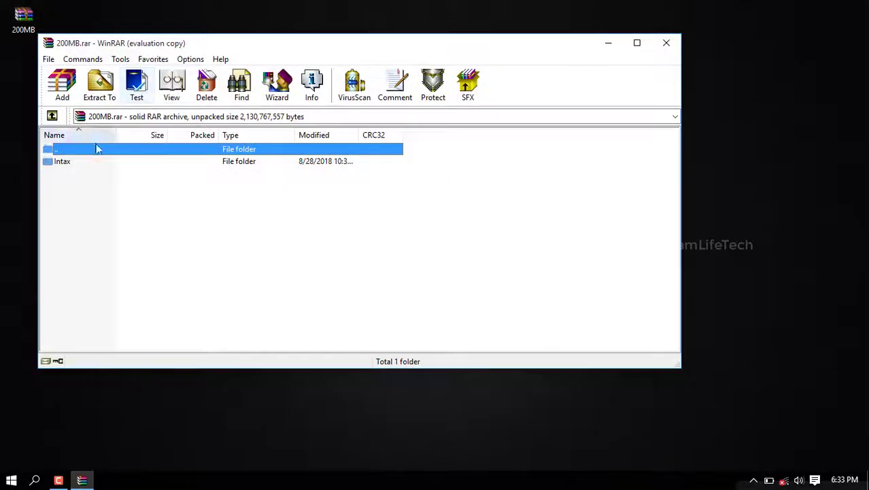
double_click(54, 163)
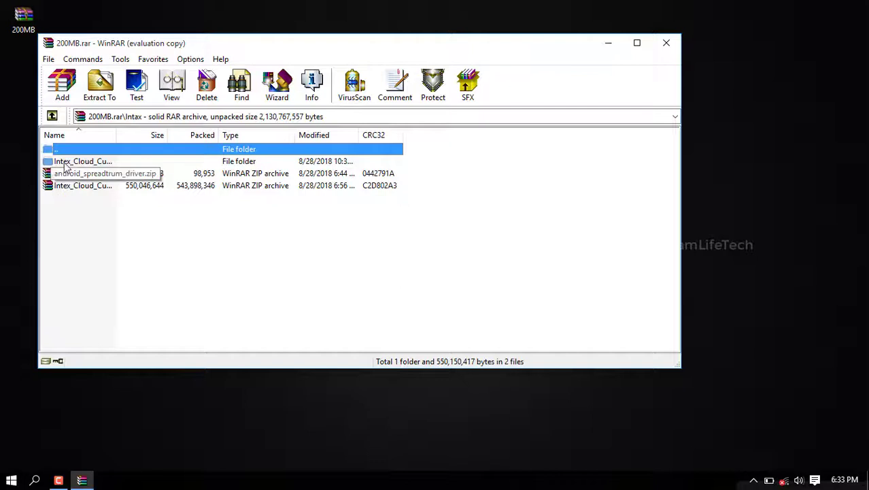
double_click(66, 163)
double_click(67, 163)
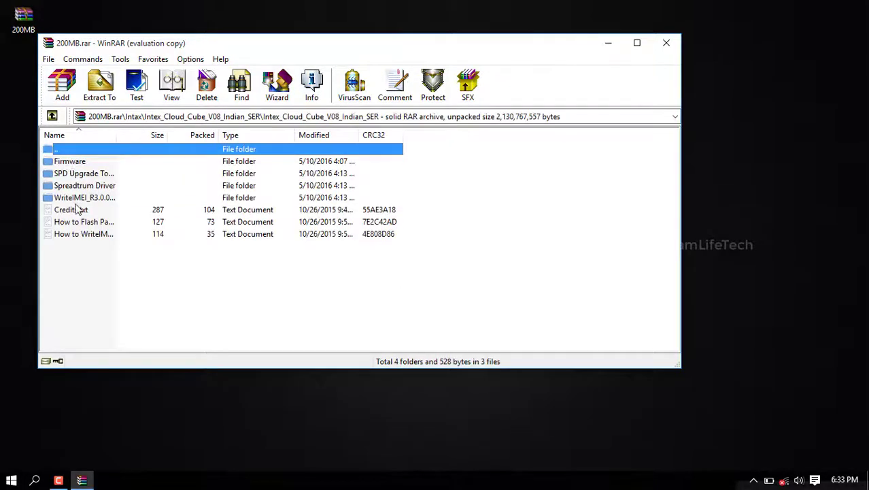
left_click(664, 43)
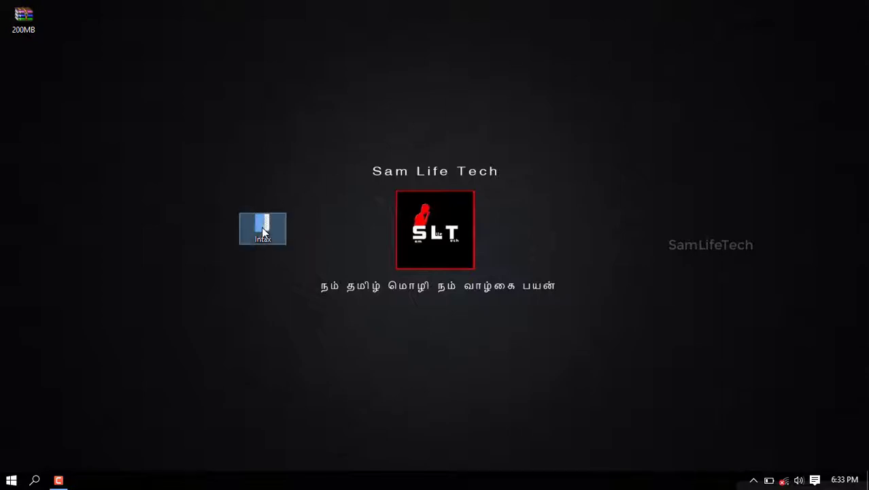
- Extract the 200MB archive into a 200MB folder on the desktop, keeping the default extraction options
left_click(40, 26)
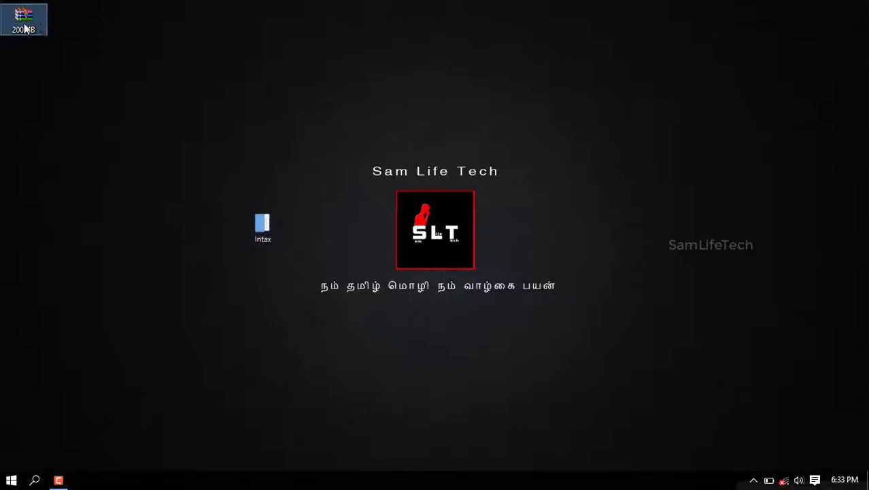
right_click(25, 27)
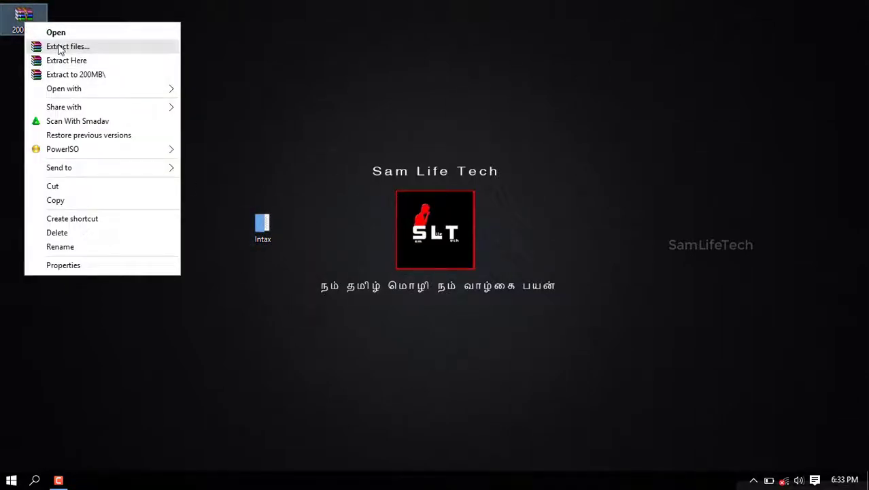
left_click(60, 47)
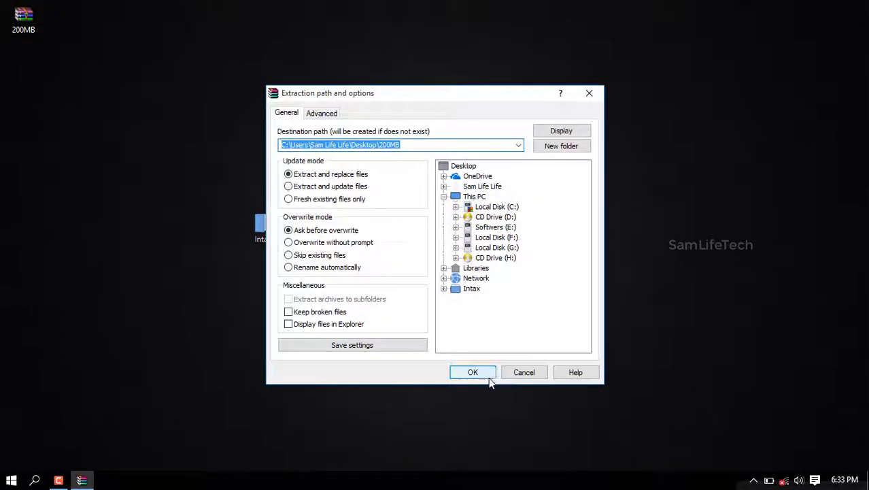
left_click(481, 375)
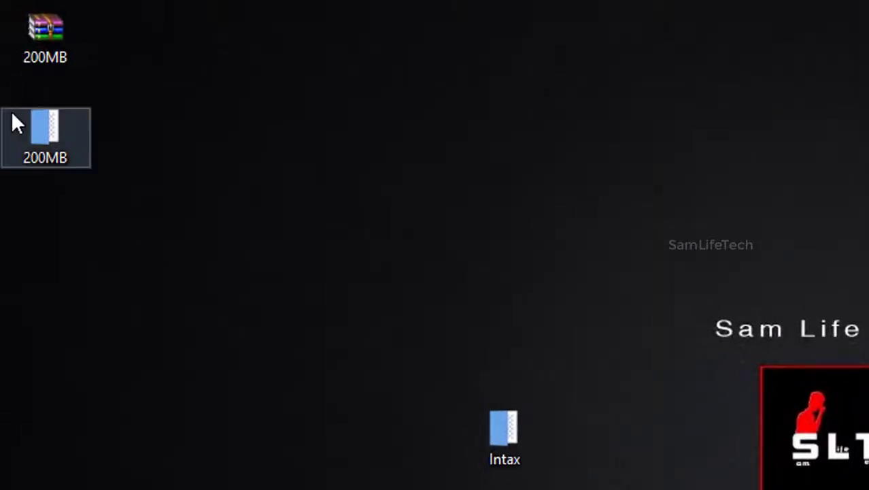
- Compare the size and contents of the extracted 200MB folder and the Intax folder in their properties, and close both
right_click(54, 121)
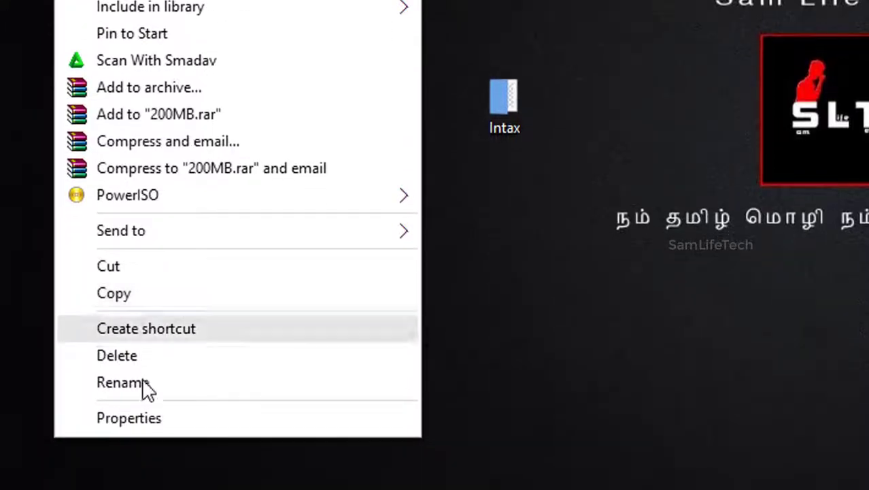
left_click(150, 423)
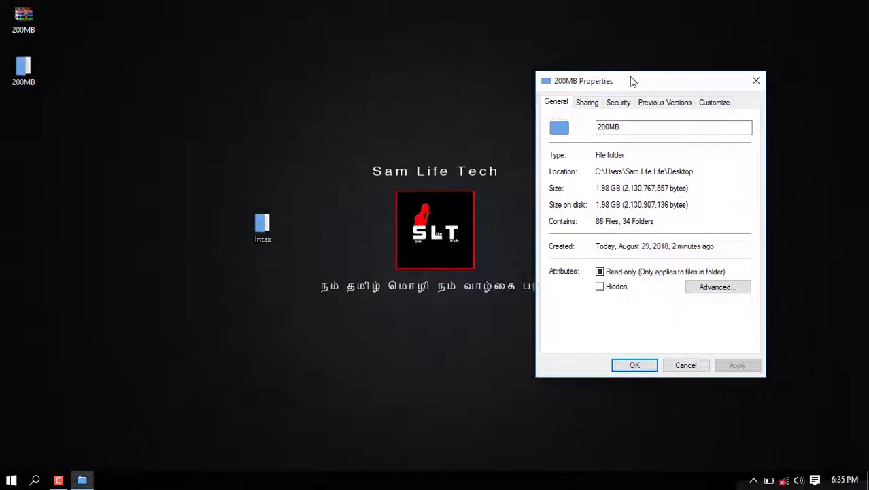
left_click_drag(632, 81, 631, 81)
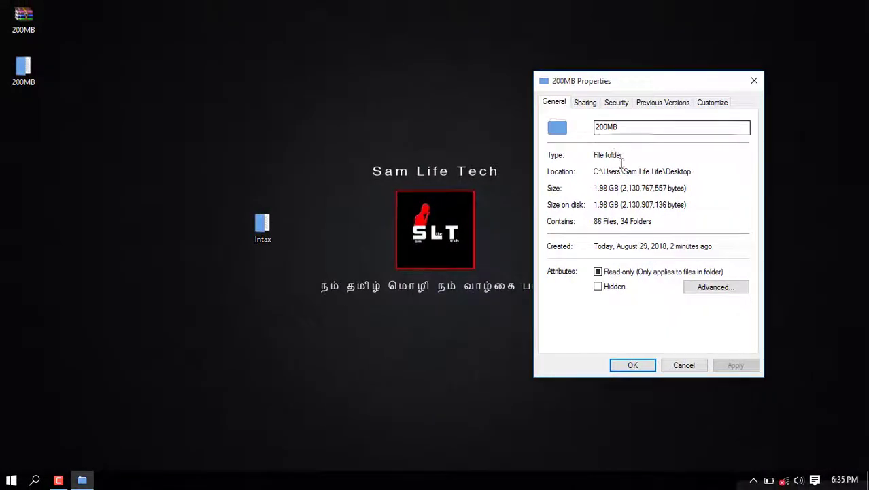
double_click(261, 229)
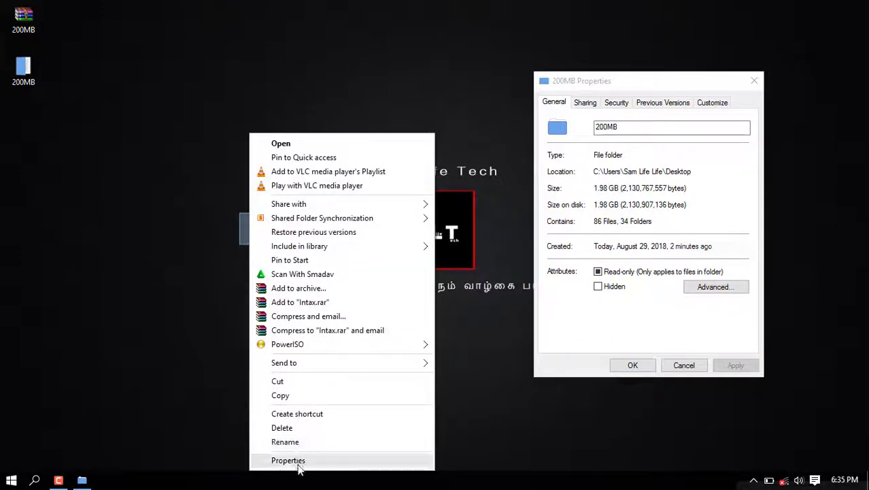
left_click(299, 462)
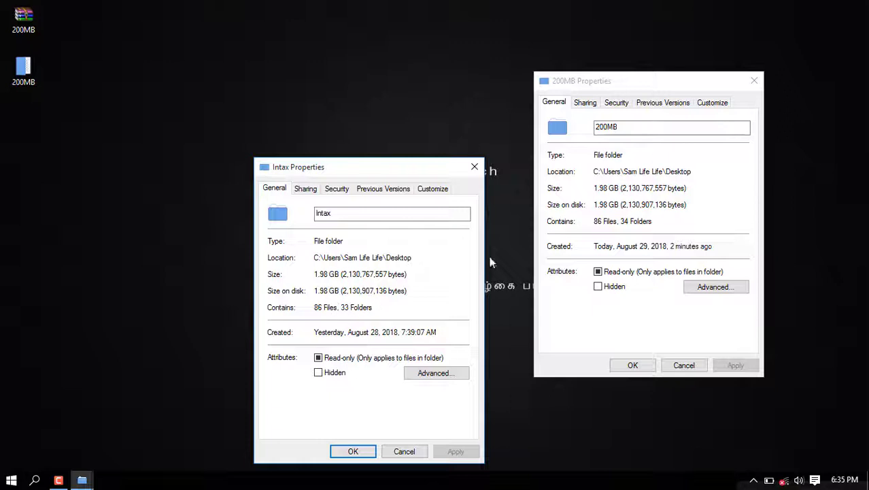
left_click(587, 228)
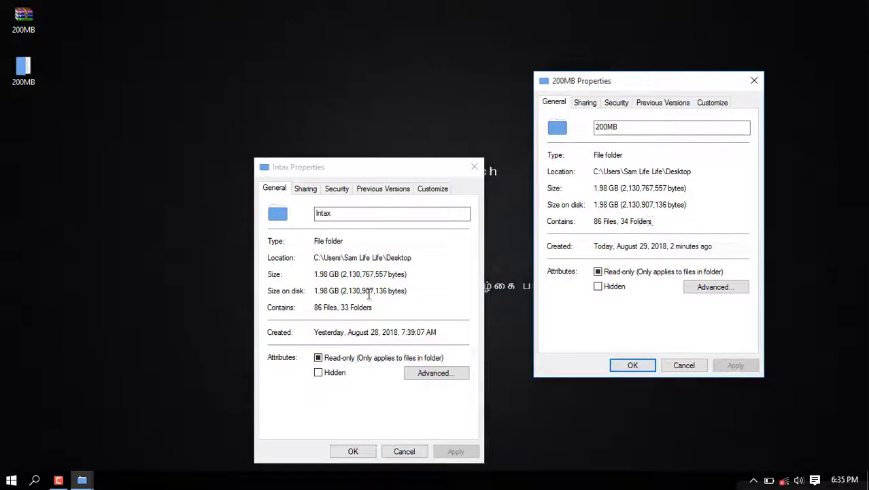
left_click(683, 365)
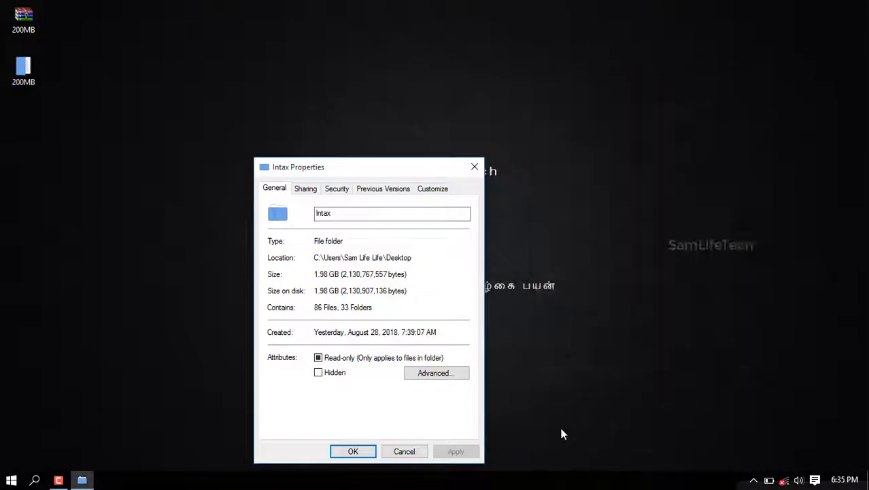
left_click(405, 453)
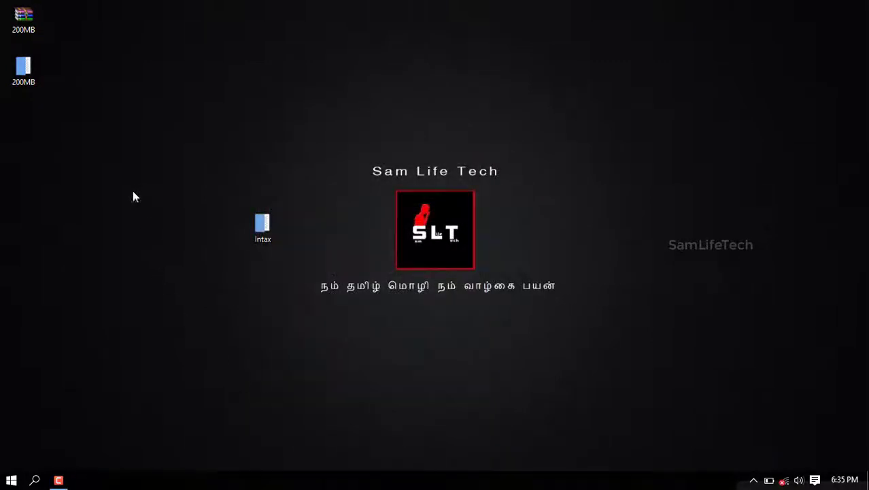
- Refresh the desktop, examine the 200MB archive's file size and compression ratio in its properties, and close them
right_click(132, 191)
left_click(150, 245)
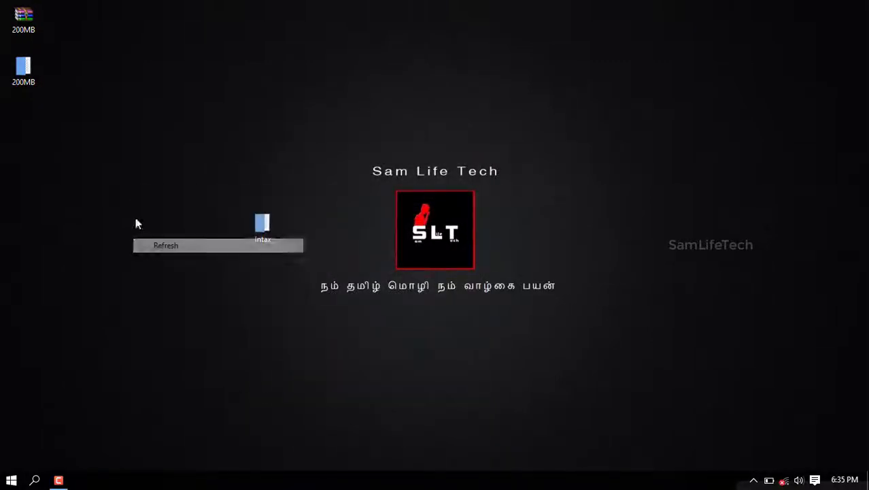
right_click(16, 22)
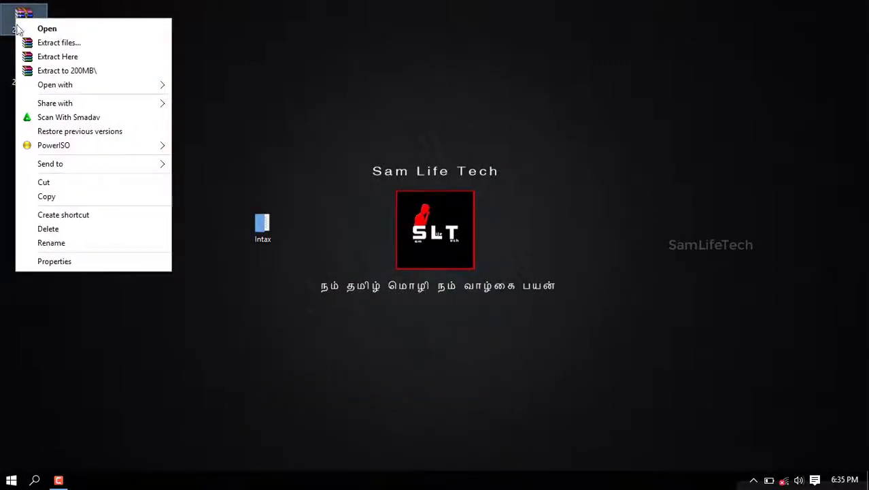
left_click(66, 262)
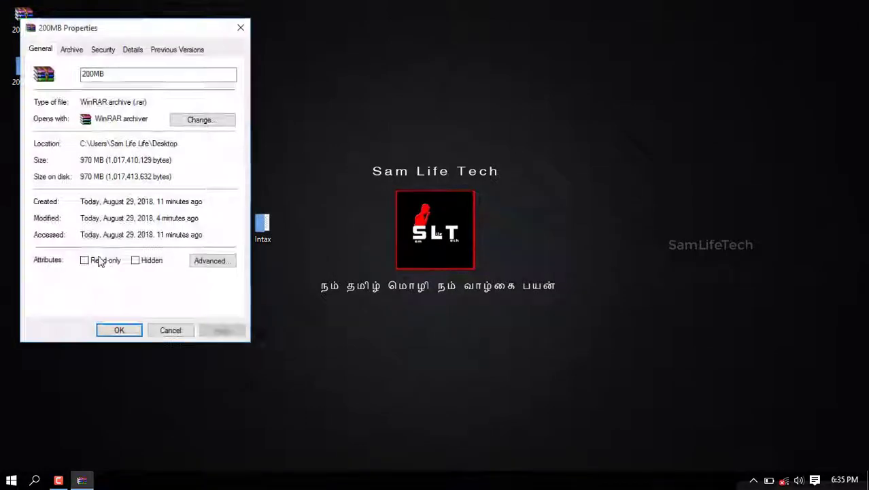
left_click(78, 52)
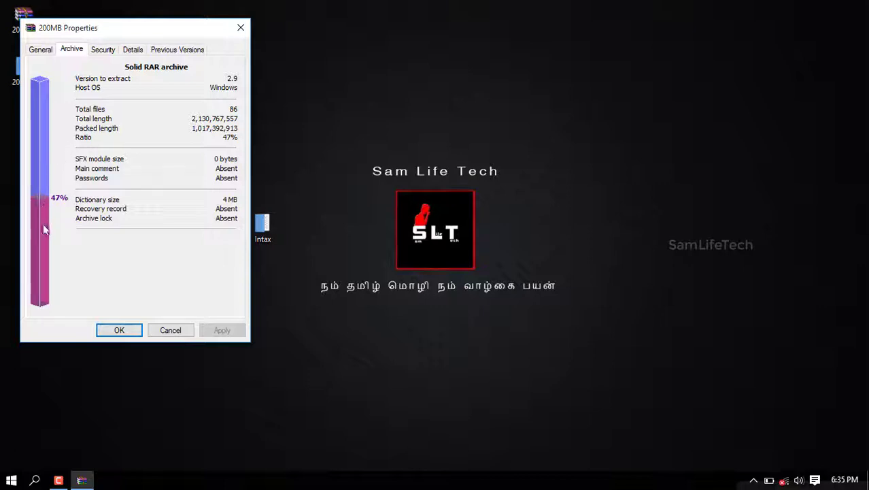
left_click(126, 332)
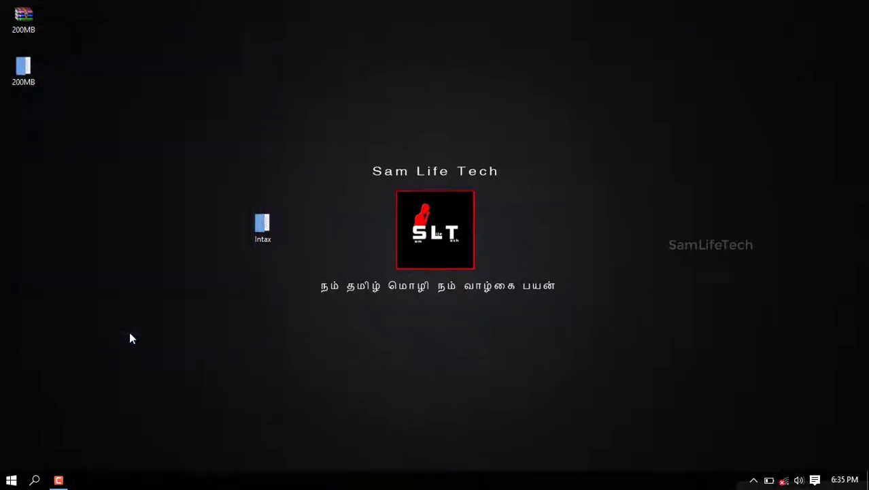